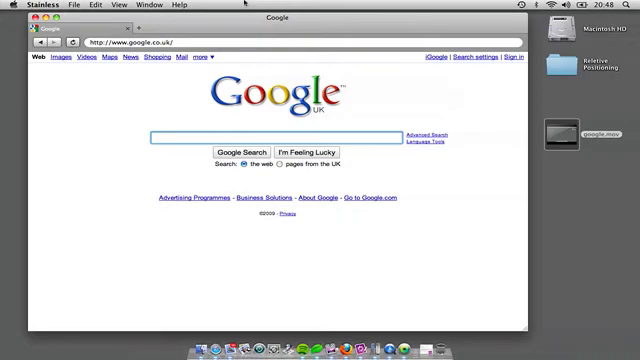
Browse the File menu, then open the about:stainless page showing version 0.7 and credits.
click(180, 5)
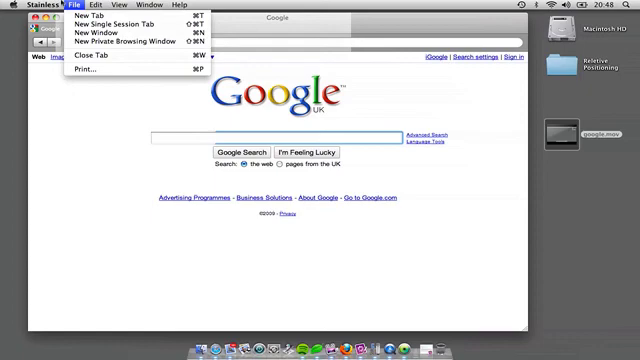
click(50, 15)
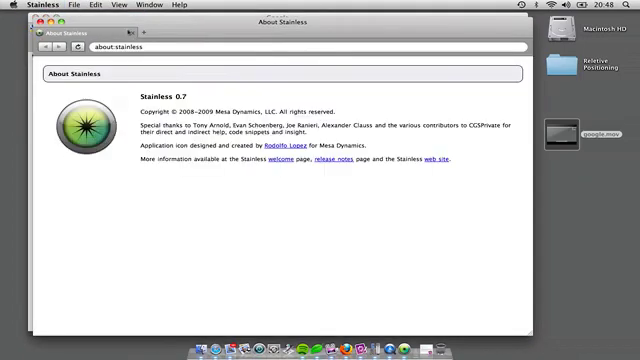
click(143, 46)
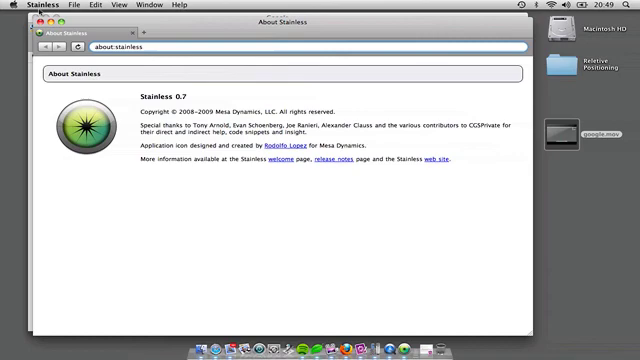
Close the About Stainless page to return to the Google UK homepage.
click(38, 22)
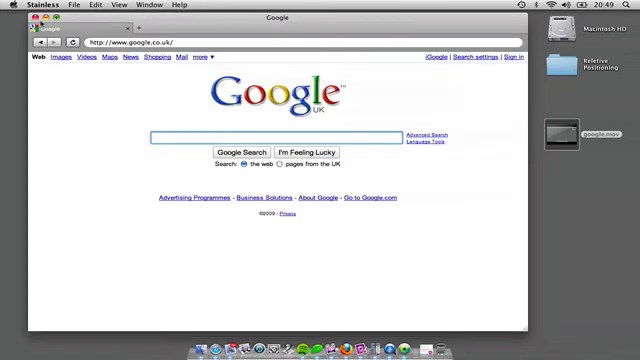